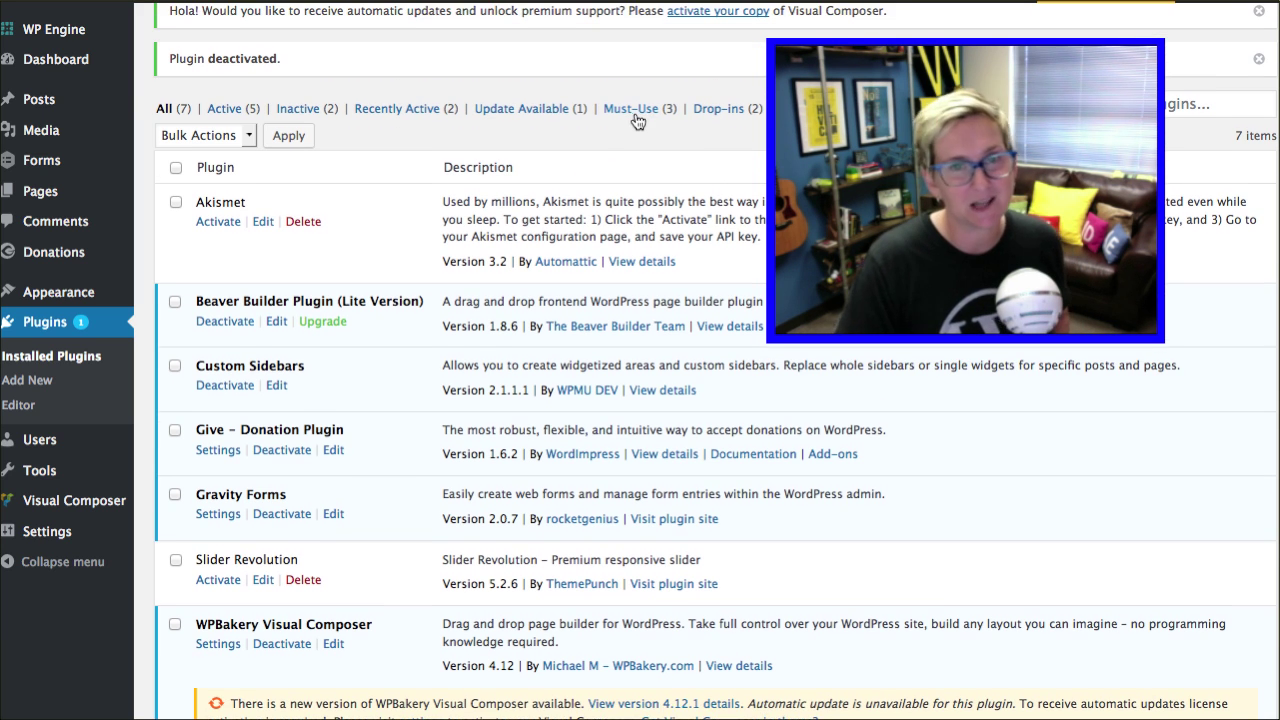
Scroll through the installed plugins list to review it
{"action": "scroll", "coordinate": [660, 190], "scroll_direction": "up", "scroll_amount": 1}
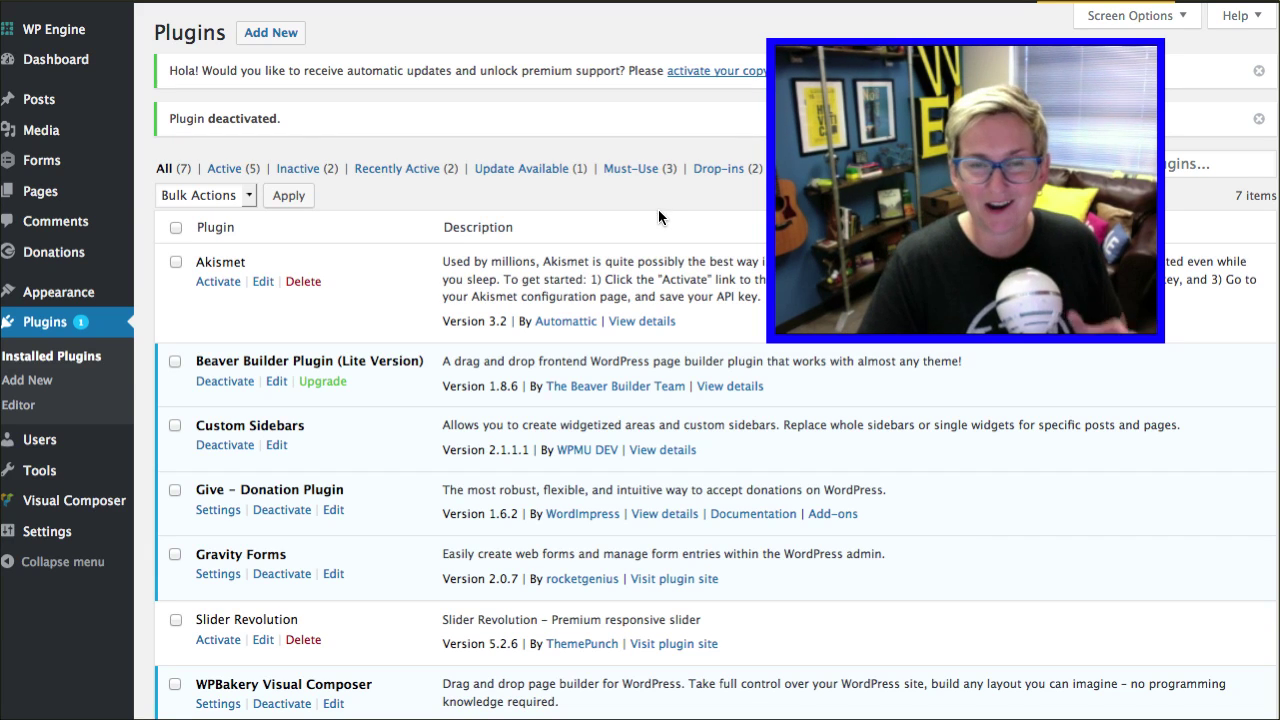
{"action": "scroll", "coordinate": [660, 218], "scroll_direction": "down", "scroll_amount": 1}
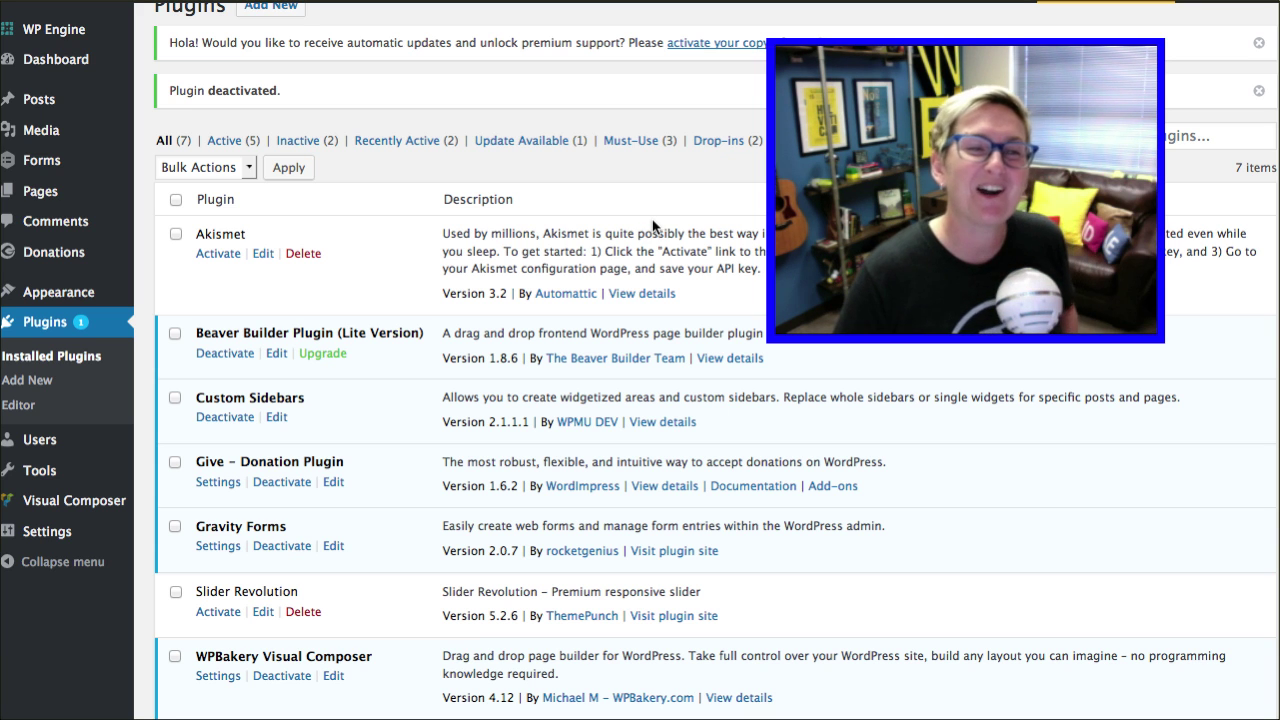
{"action": "left_click", "coordinate": [722, 184]}
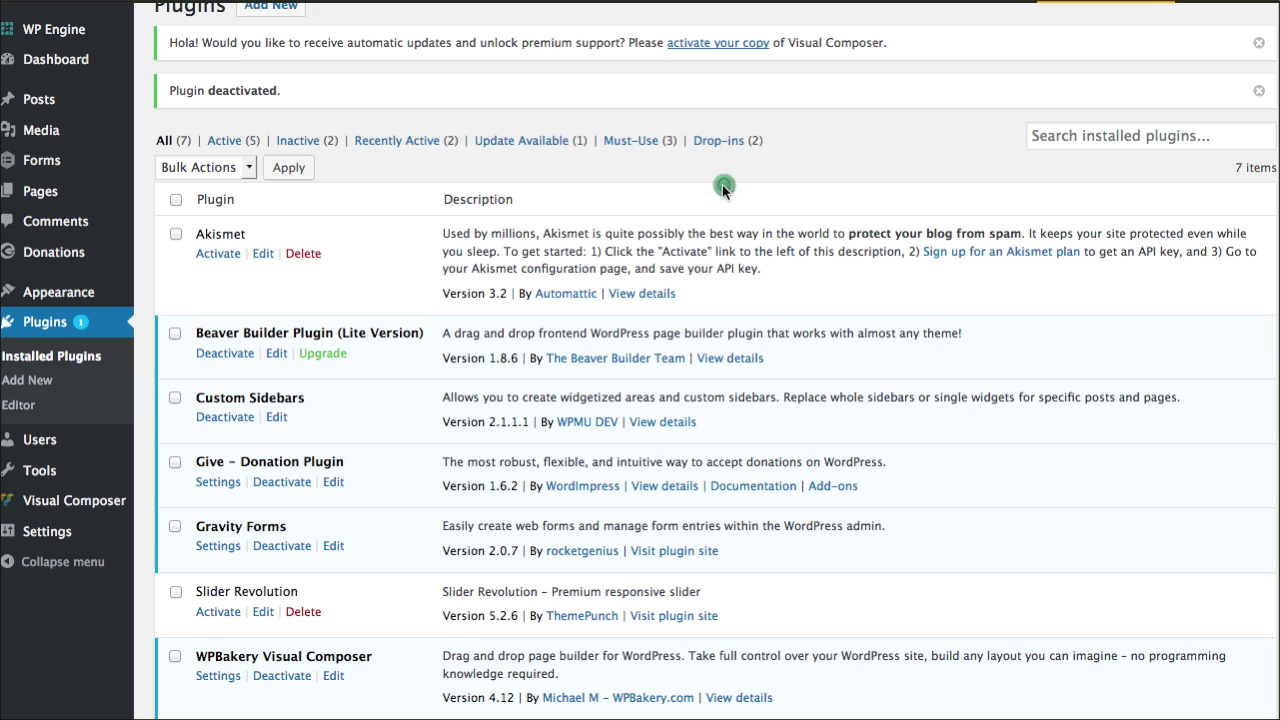
{"action": "scroll", "coordinate": [678, 184], "scroll_direction": "down", "scroll_amount": 2}
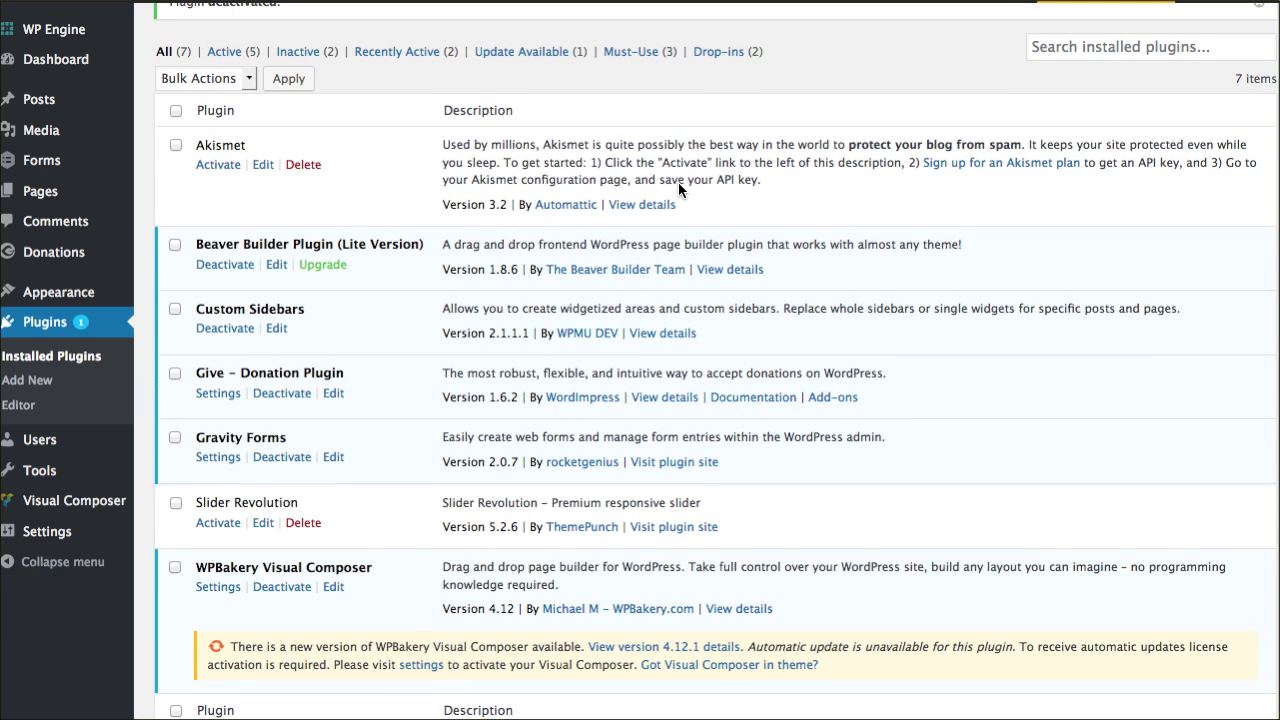
{"action": "scroll", "coordinate": [678, 188], "scroll_direction": "down", "scroll_amount": 1}
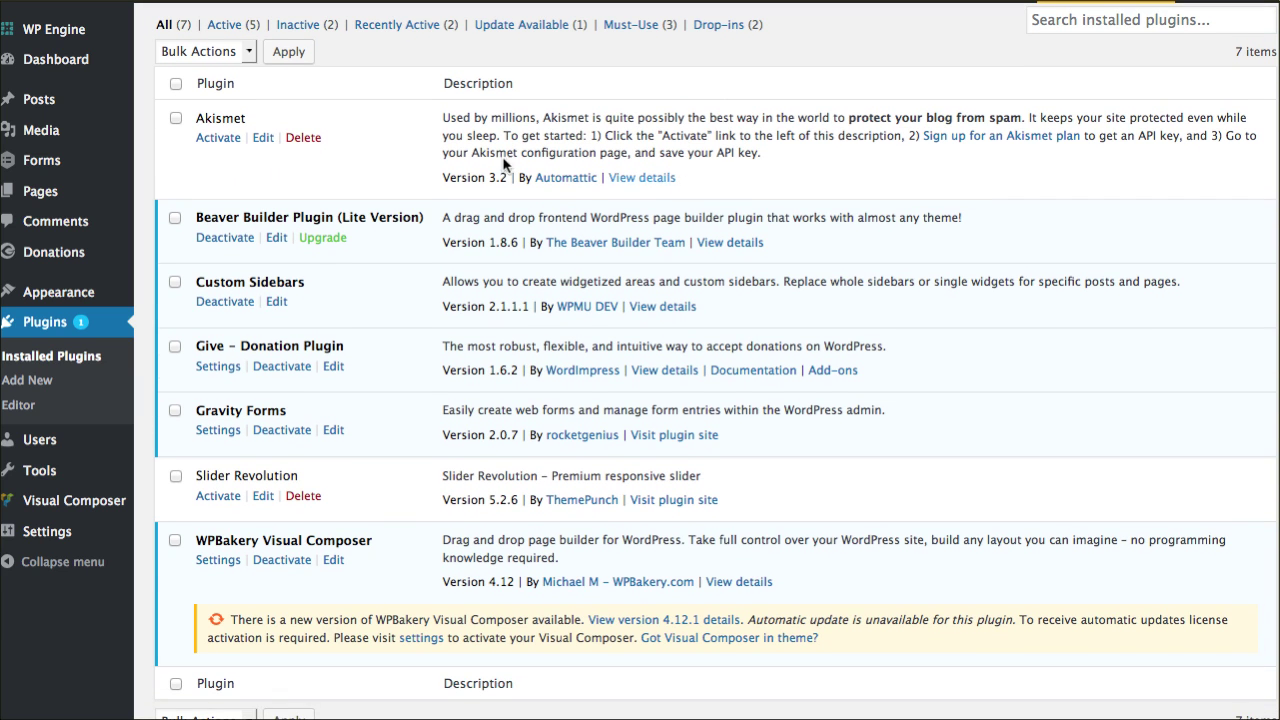
{"action": "scroll", "coordinate": [512, 167], "scroll_direction": "up", "scroll_amount": 1}
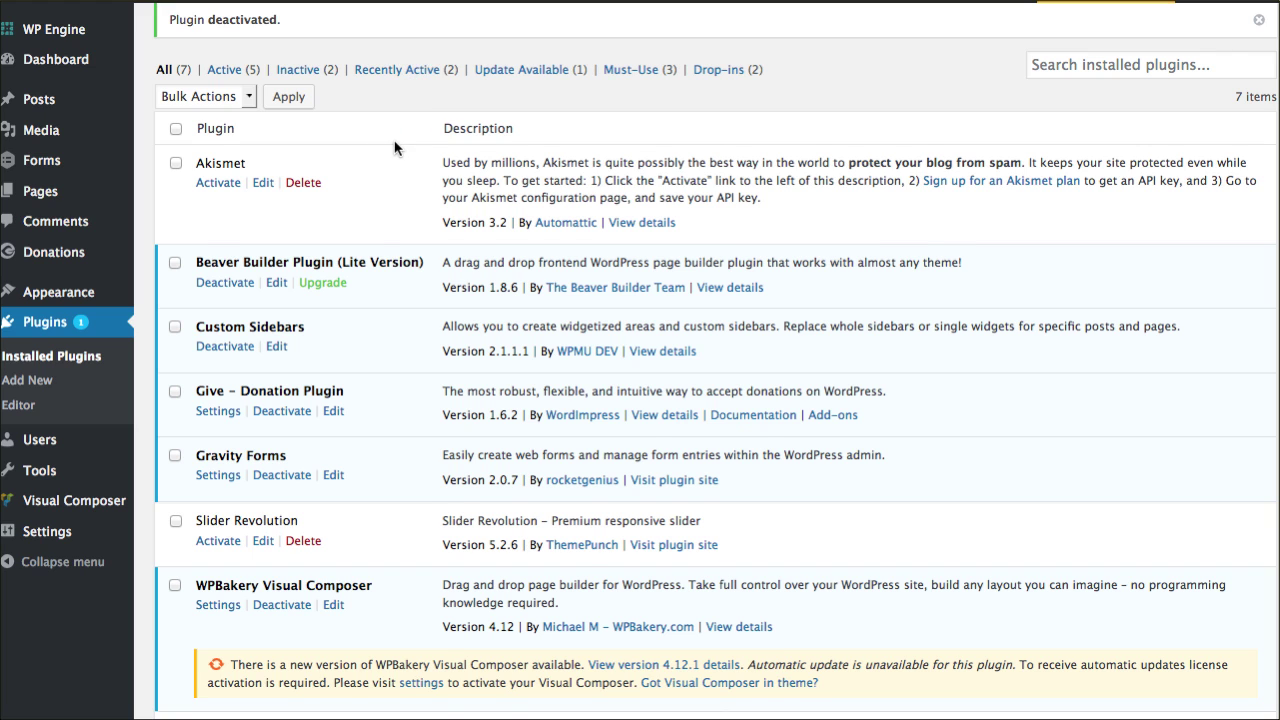
{"action": "scroll", "coordinate": [394, 148], "scroll_direction": "down", "scroll_amount": 1}
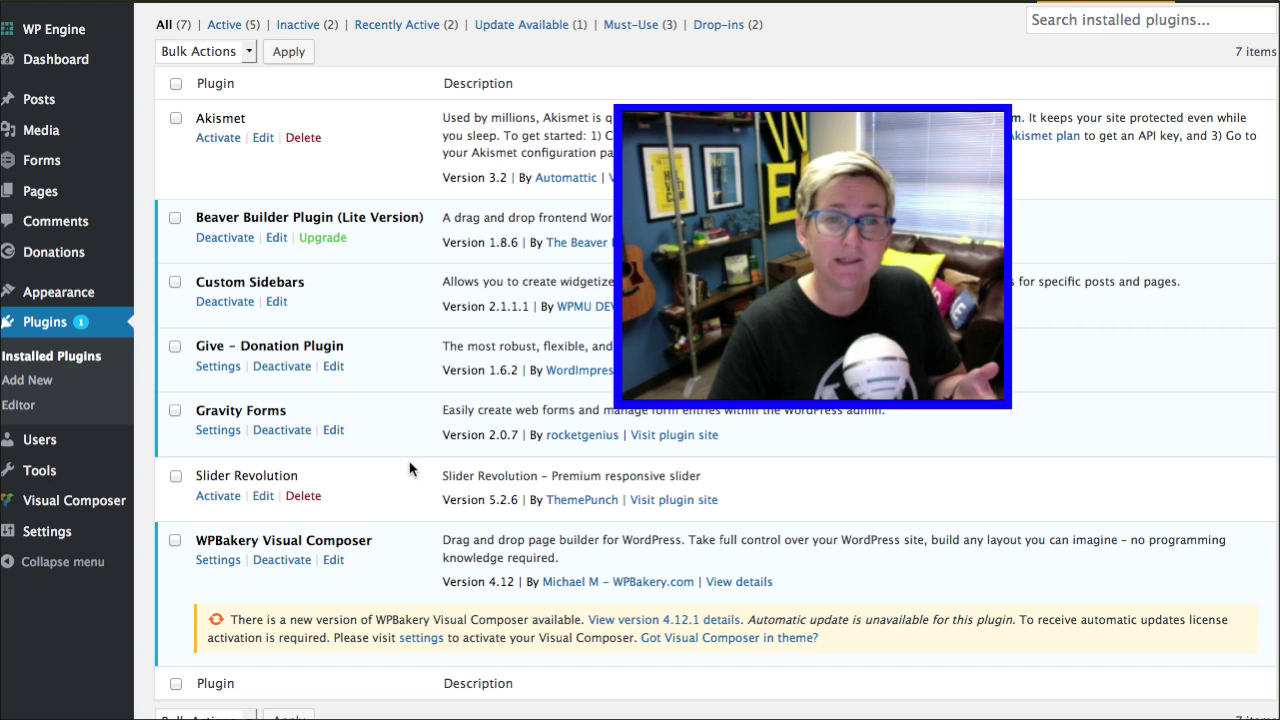
{"action": "scroll", "coordinate": [420, 455], "scroll_direction": "down", "scroll_amount": 2}
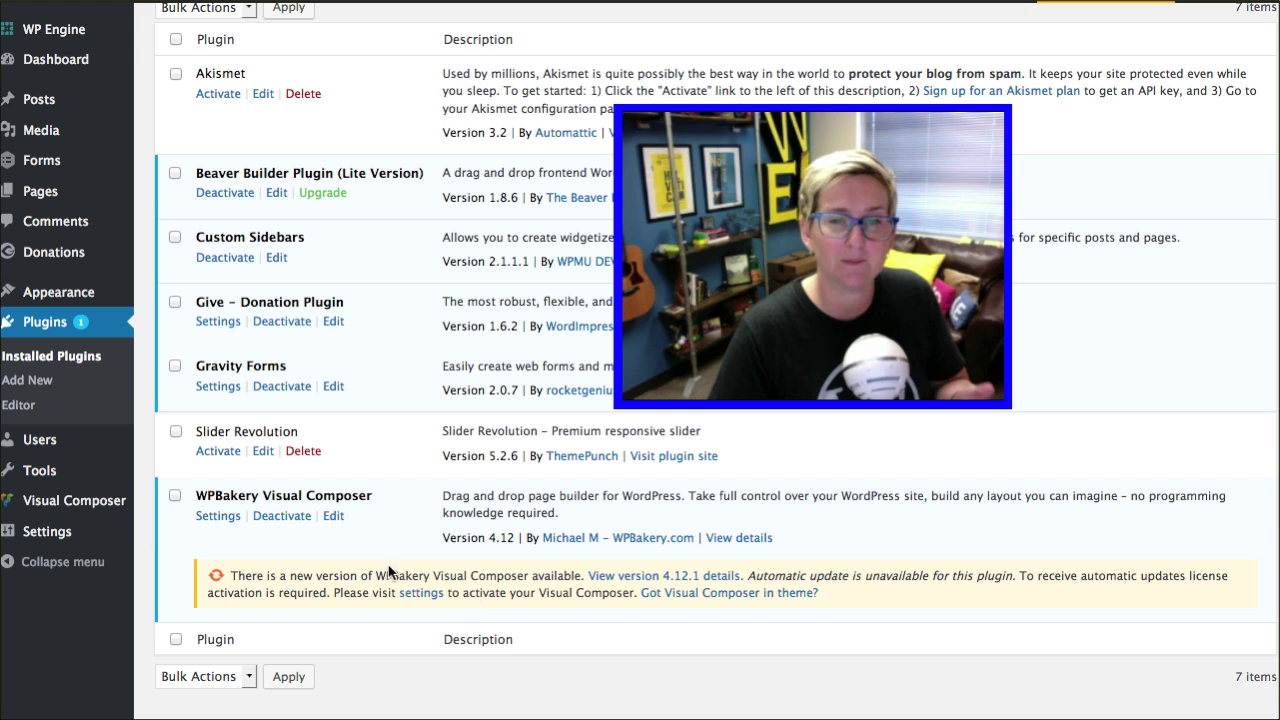
Point out the new WPBakery version update notice in the plugins list
{"action": "left_click_drag", "start_coordinate": [290, 580], "coordinate": [442, 580]}
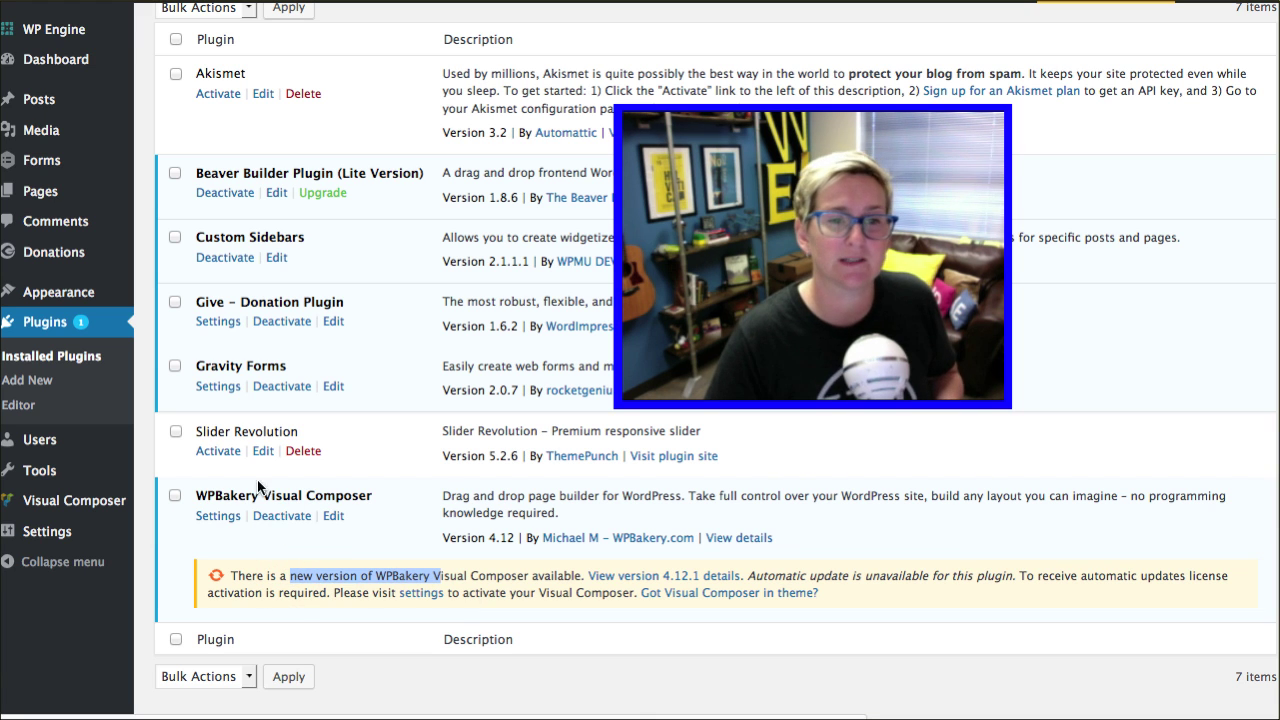
{"action": "left_click", "coordinate": [389, 547]}
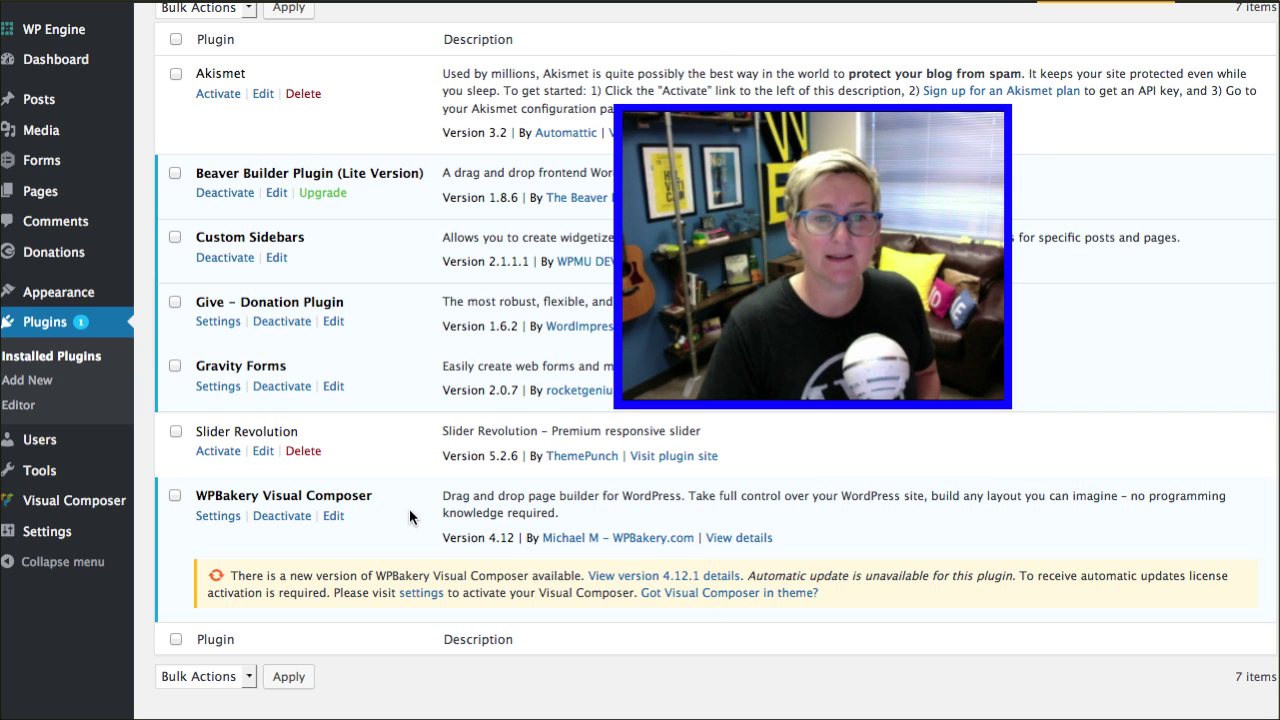
{"action": "scroll", "coordinate": [409, 516], "scroll_direction": "up", "scroll_amount": 2}
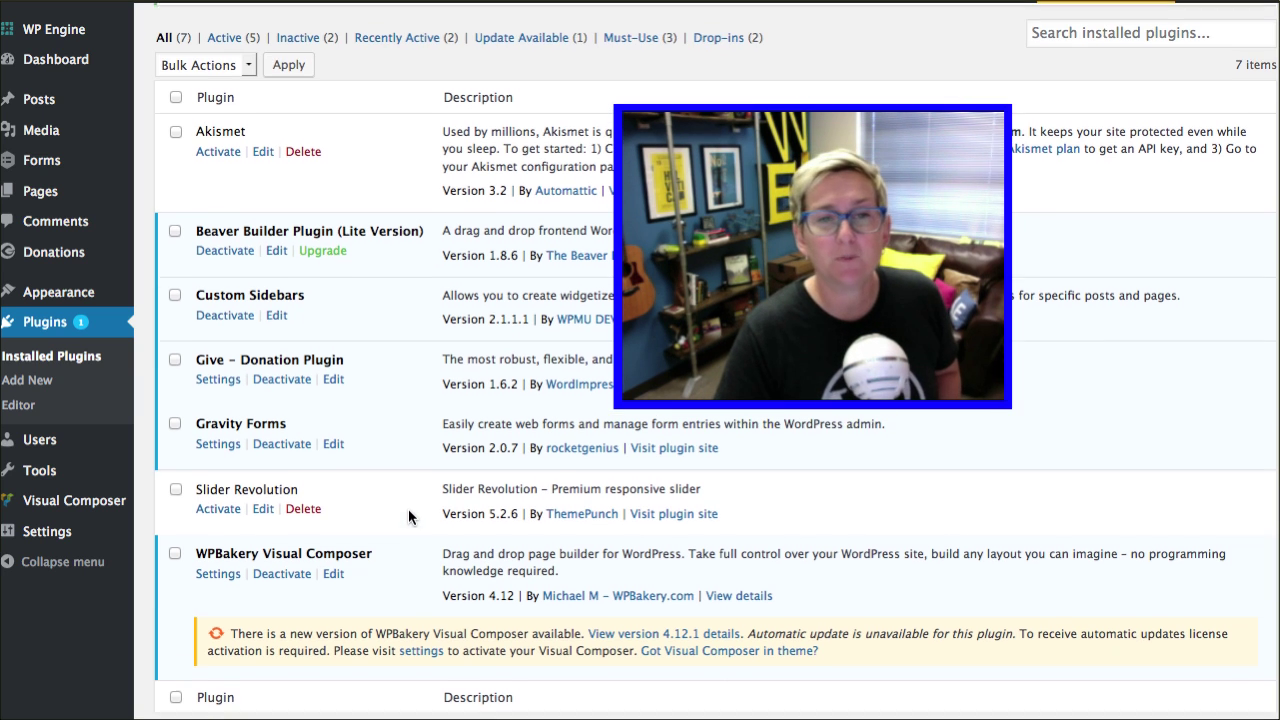
{"action": "left_click", "coordinate": [810, 503]}
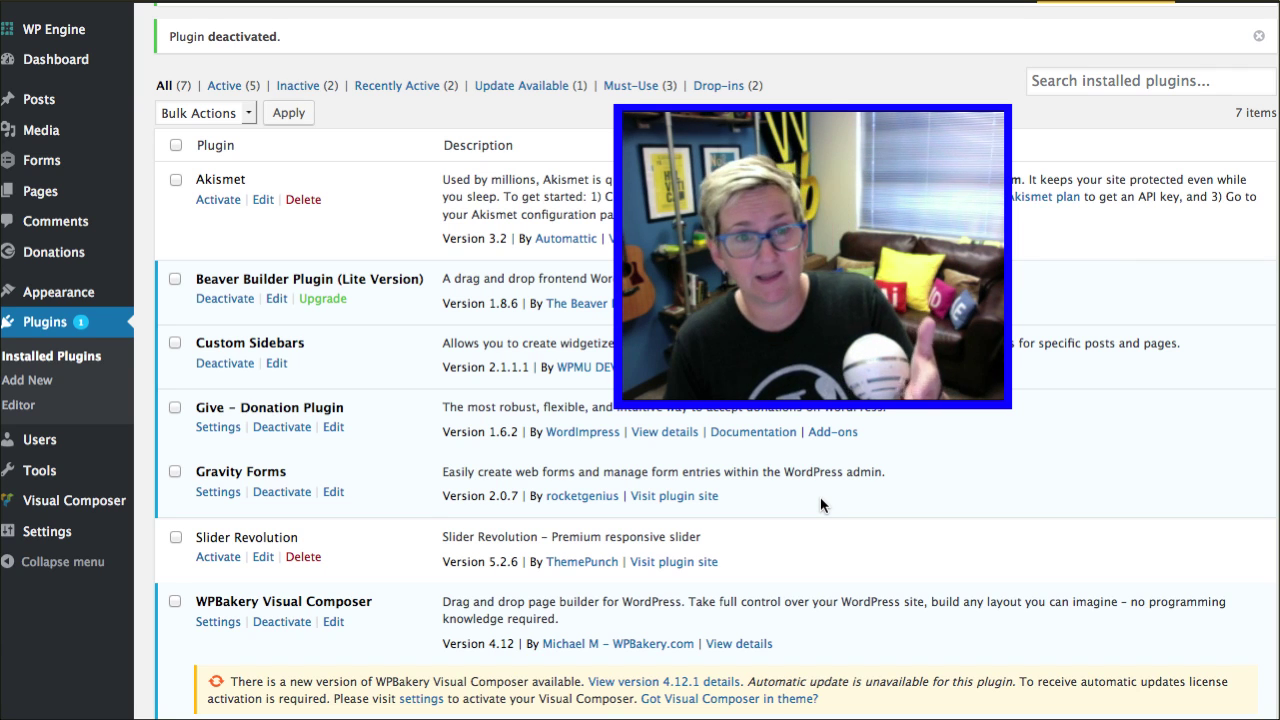
{"action": "scroll", "coordinate": [433, 500], "scroll_direction": "down", "scroll_amount": 1}
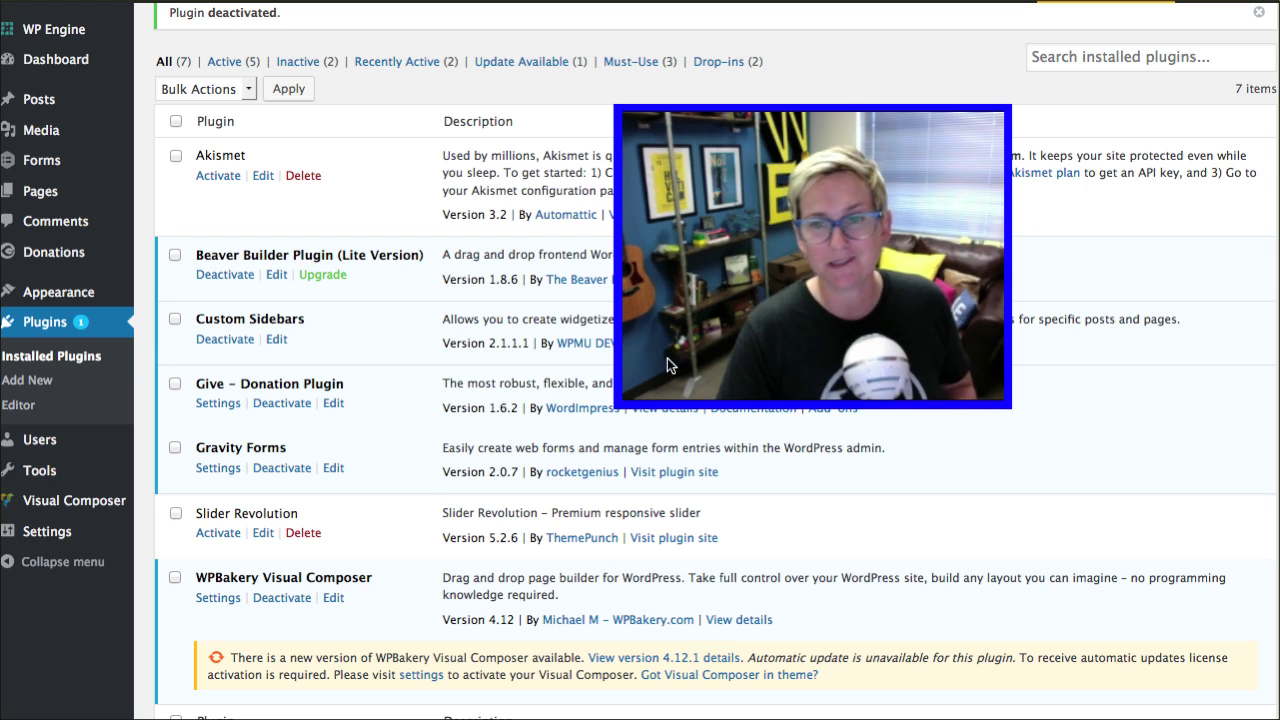
{"action": "scroll", "coordinate": [520, 430], "scroll_direction": "up", "scroll_amount": 4}
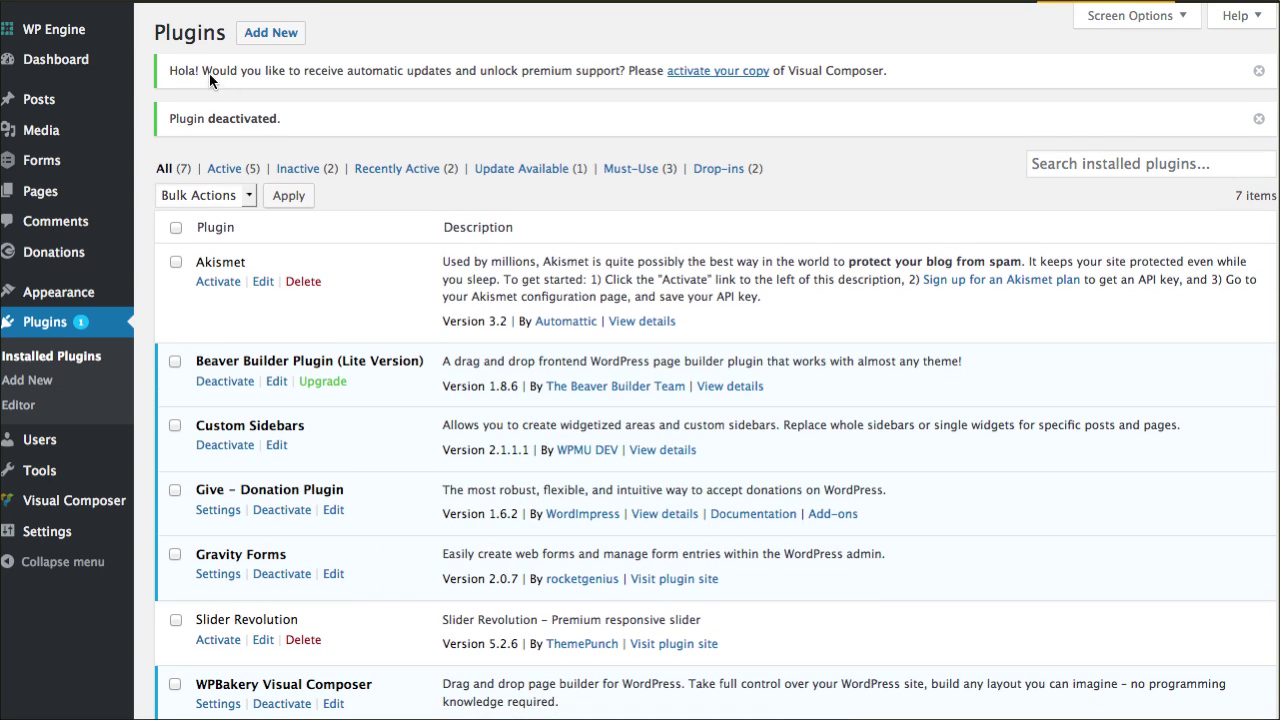
Search the Add Plugins directory for 'yoast'
{"action": "left_click", "coordinate": [271, 38]}
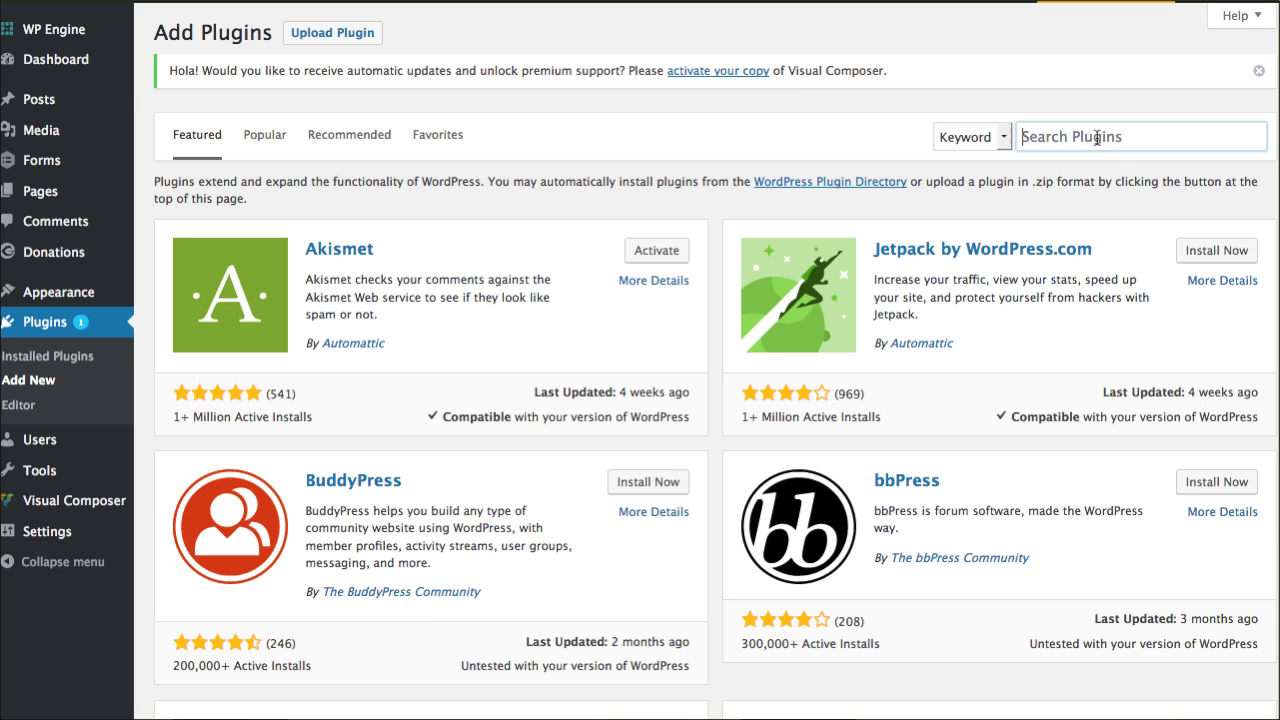
{"action": "left_click", "coordinate": [1097, 137]}
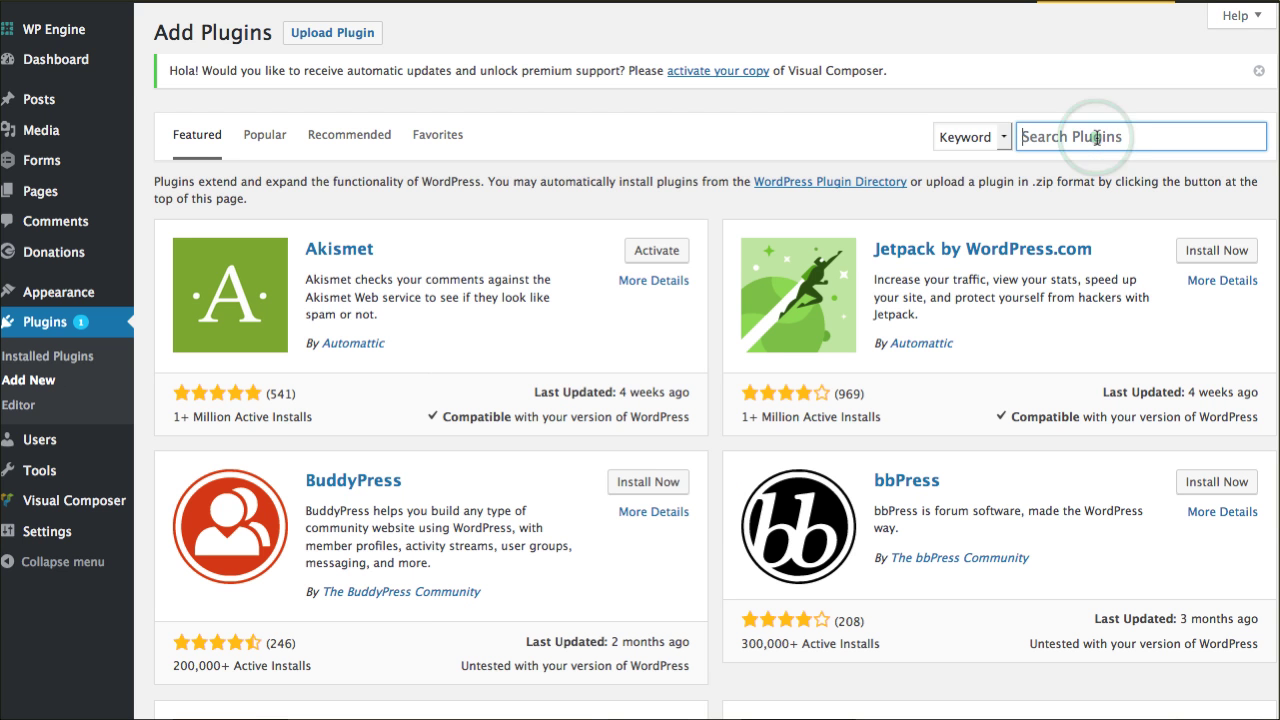
{"action": "type", "text": "yoast"}
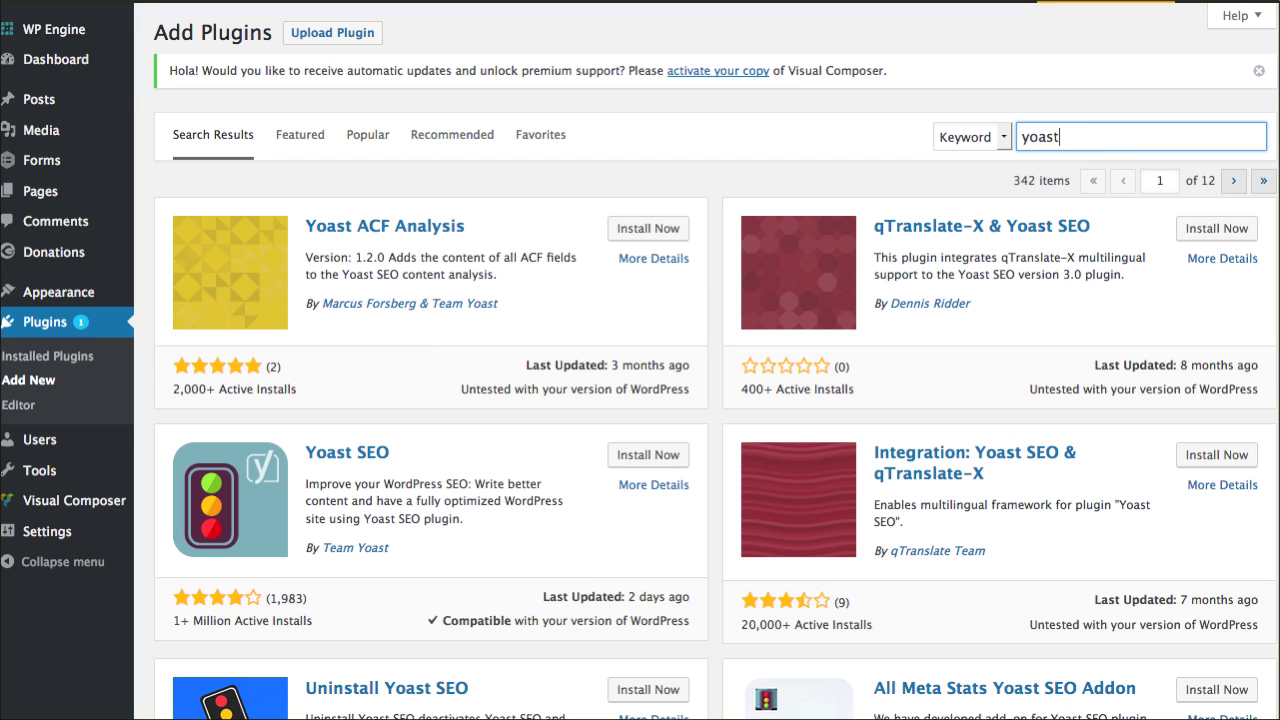
{"action": "left_click", "coordinate": [852, 380]}
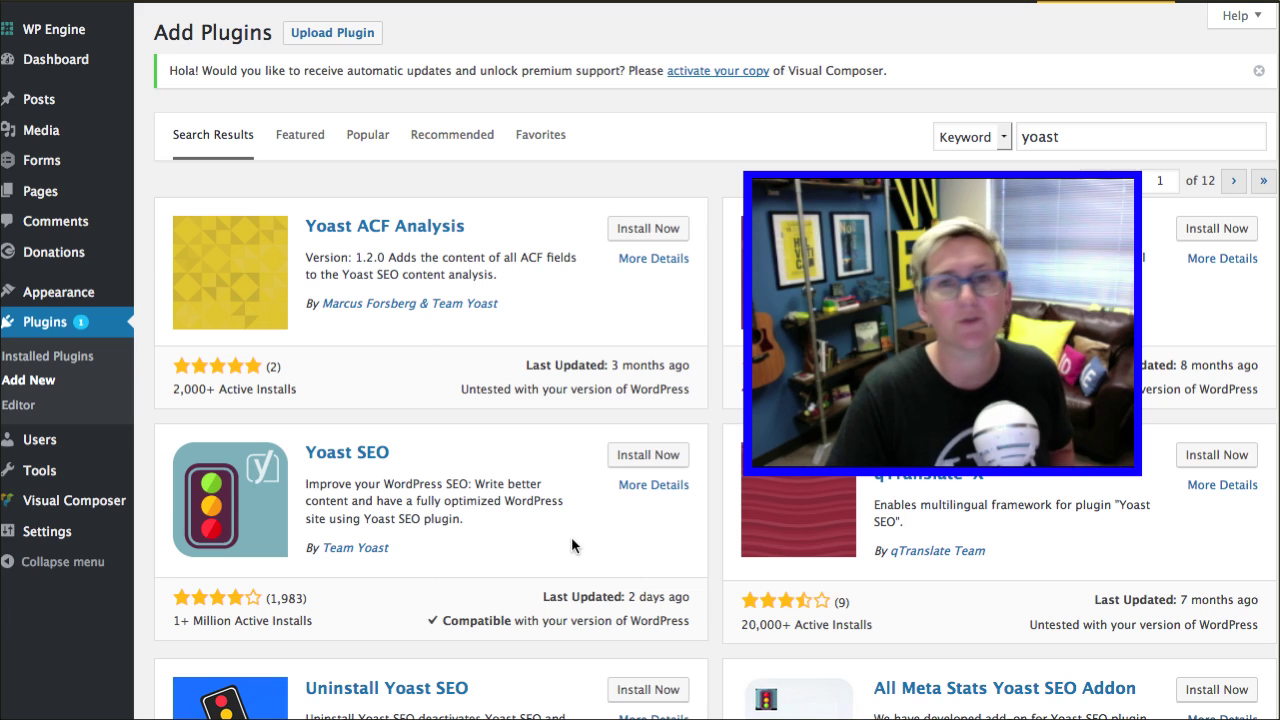
{"action": "left_click", "coordinate": [577, 532]}
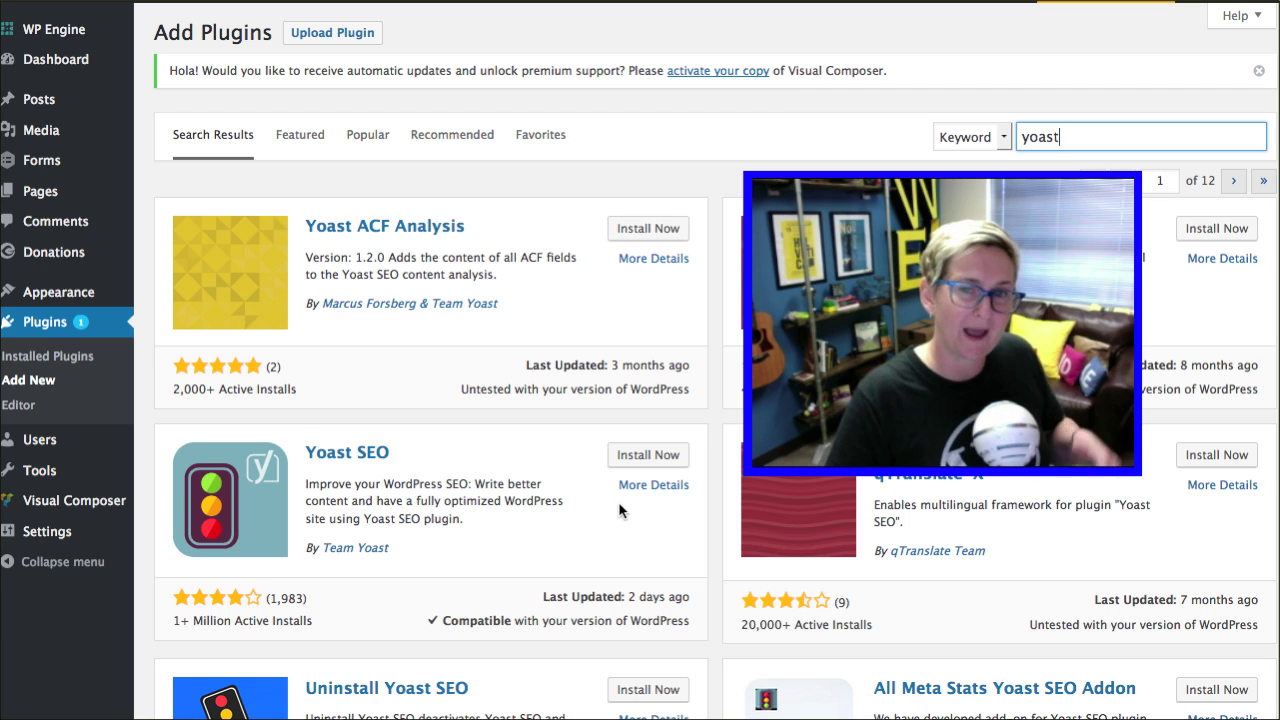
{"action": "left_click", "coordinate": [723, 481]}
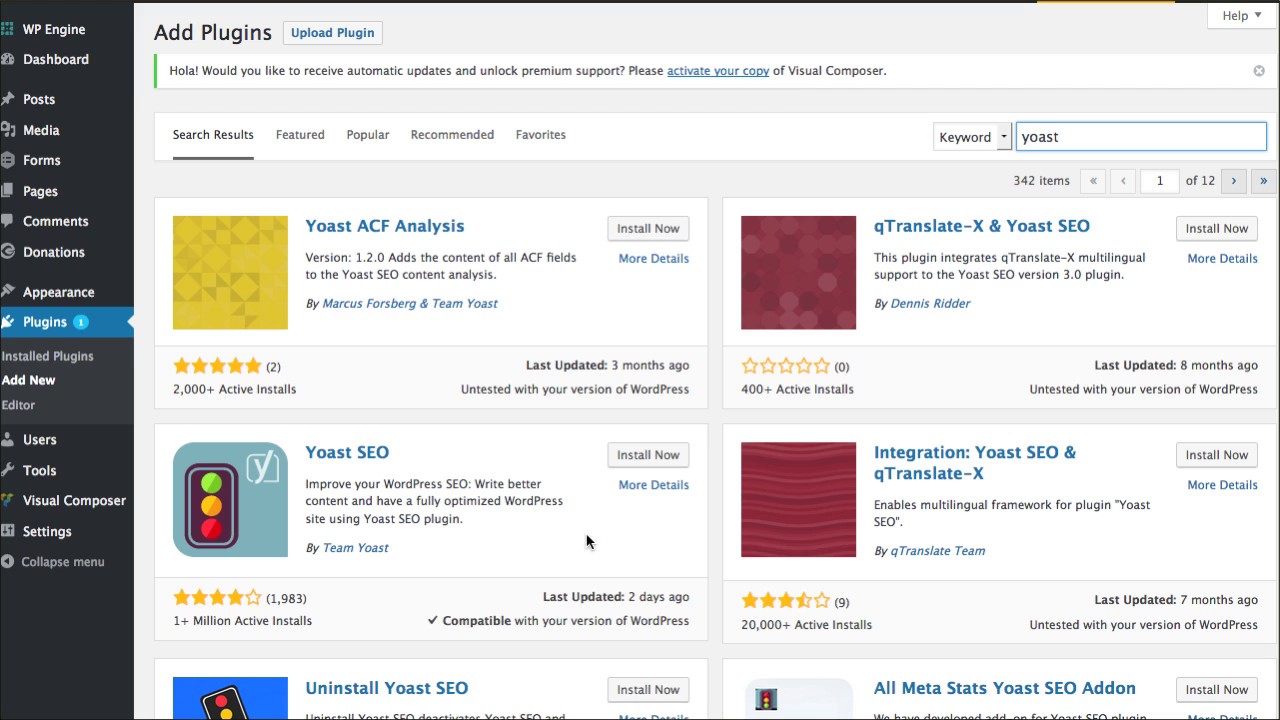
{"action": "scroll", "coordinate": [524, 540], "scroll_direction": "down", "scroll_amount": 1}
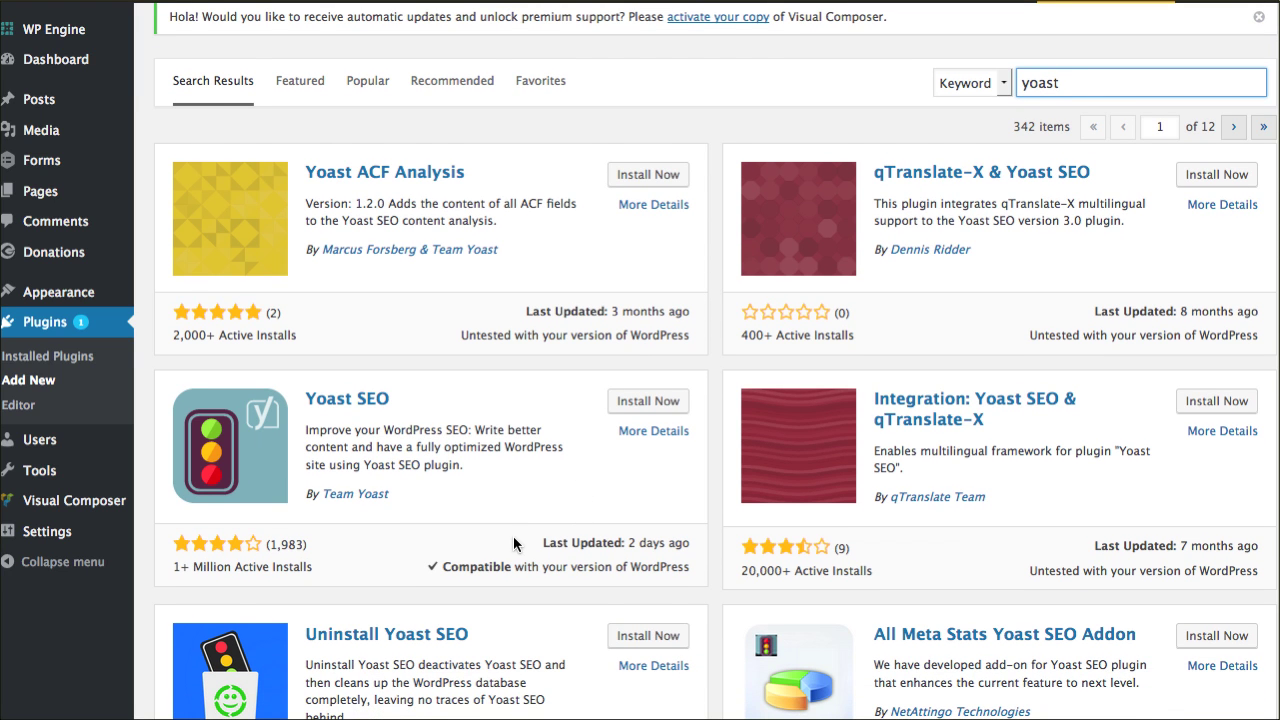
{"action": "scroll", "coordinate": [524, 532], "scroll_direction": "down", "scroll_amount": 1}
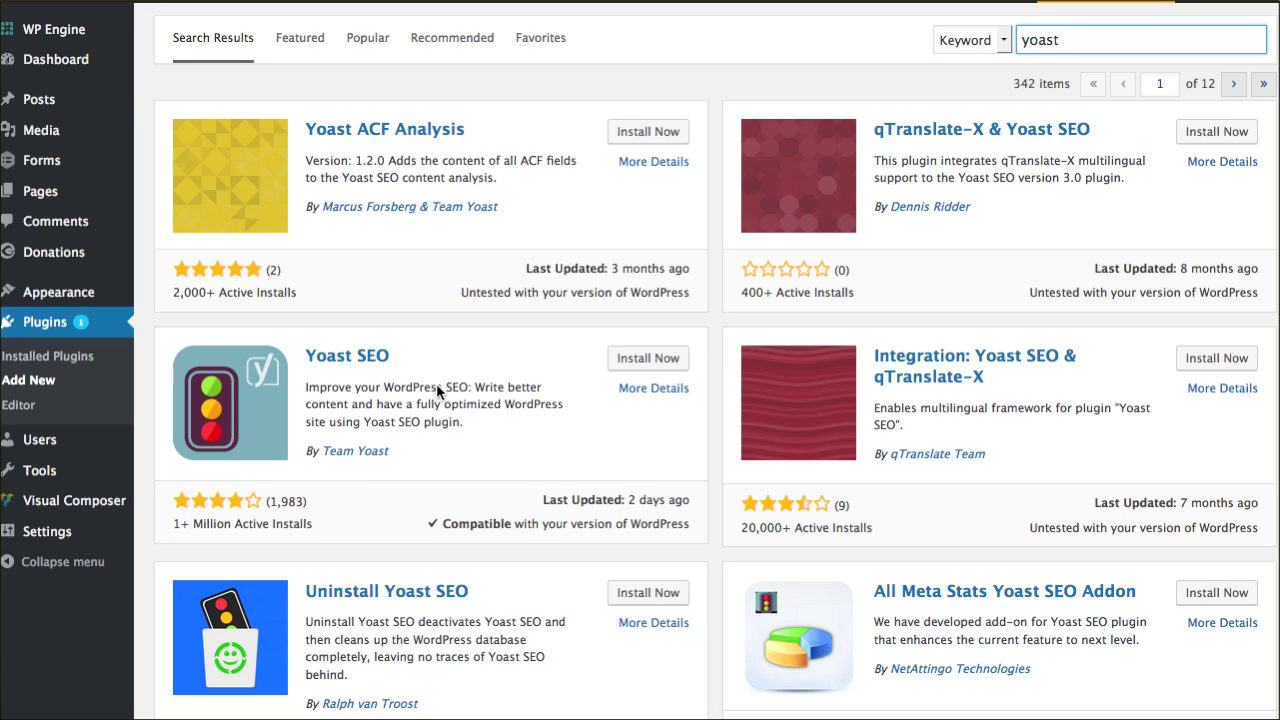
{"action": "left_click_drag", "start_coordinate": [438, 387], "coordinate": [490, 390]}
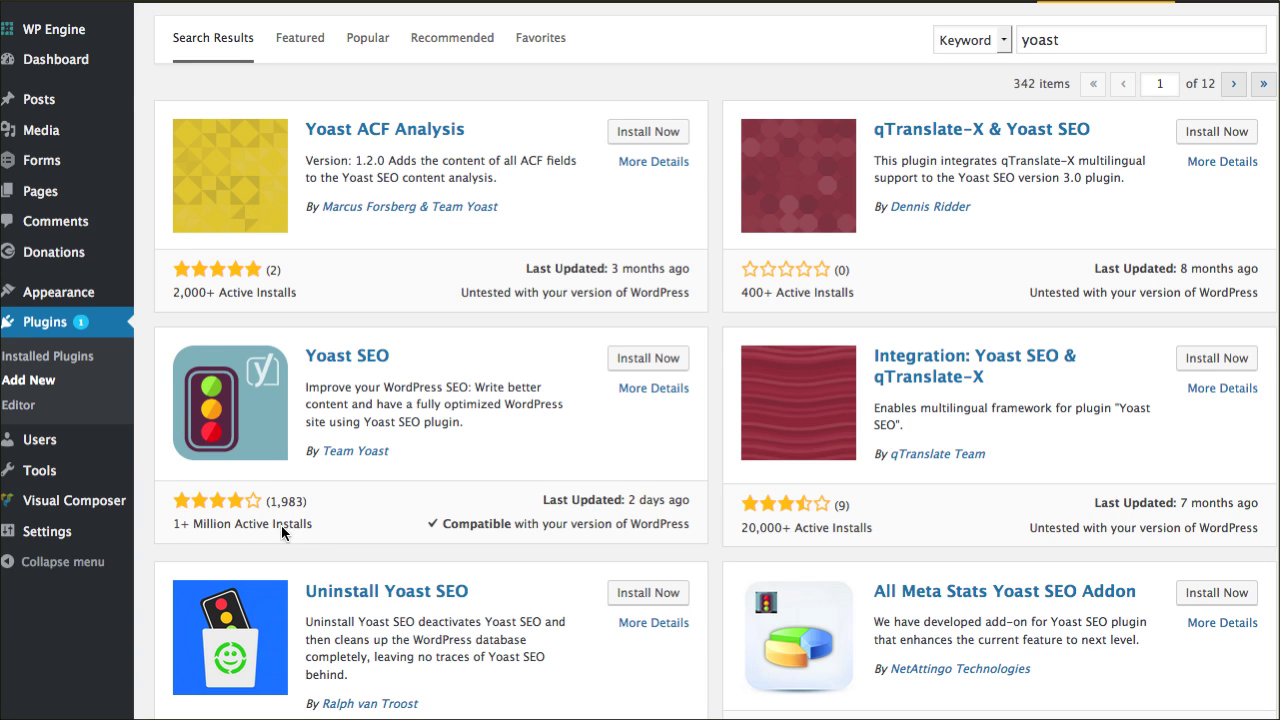
{"action": "left_click_drag", "start_coordinate": [465, 525], "coordinate": [624, 522]}
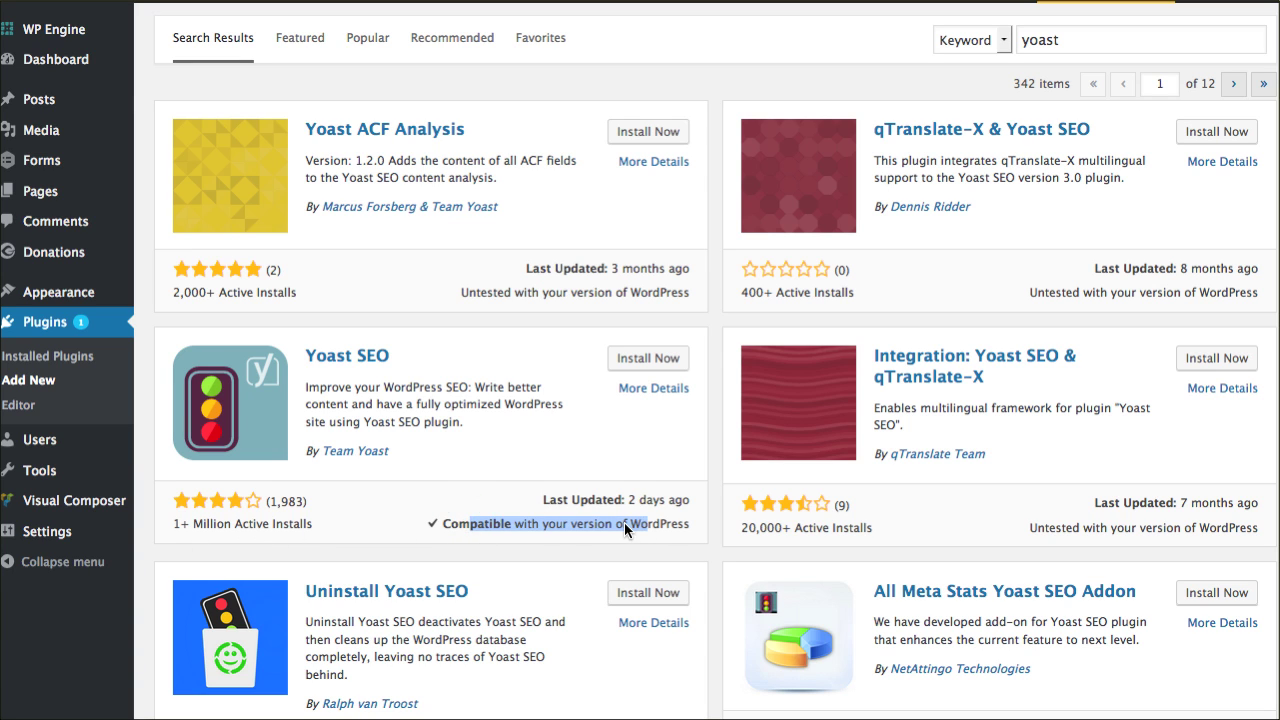
{"action": "left_click", "coordinate": [624, 522]}
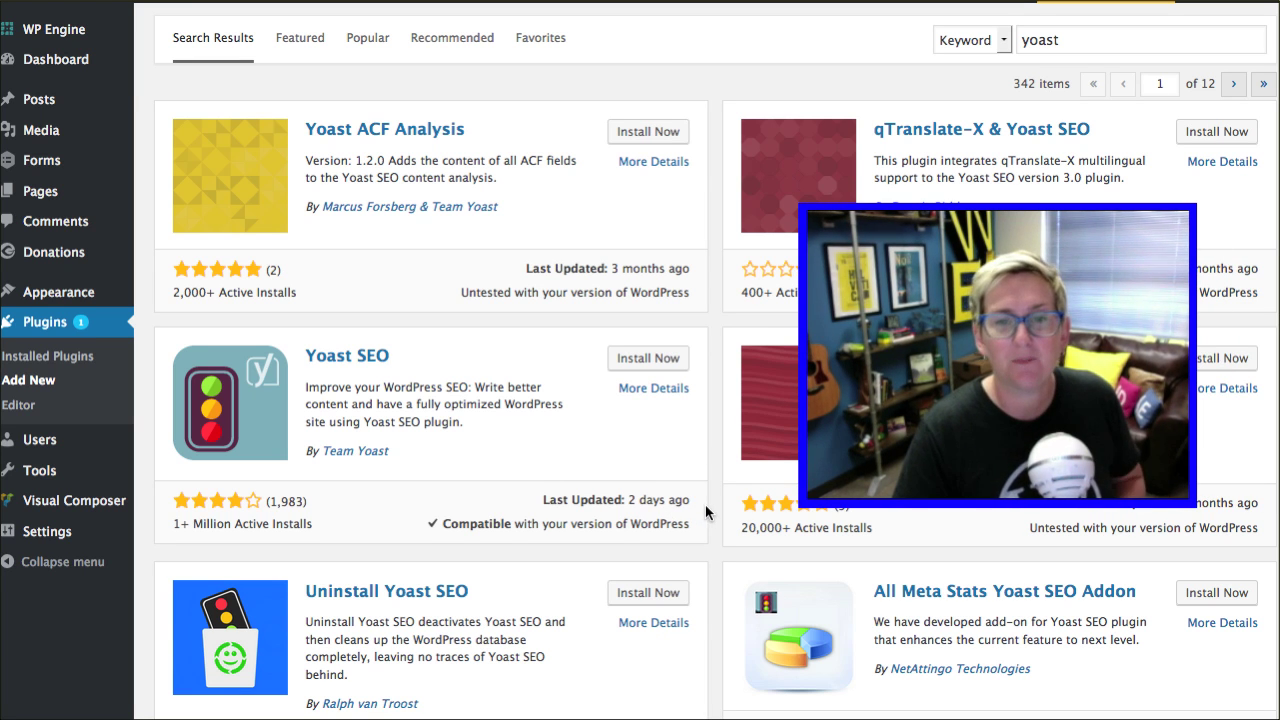
{"action": "scroll", "coordinate": [705, 504], "scroll_direction": "down", "scroll_amount": 3}
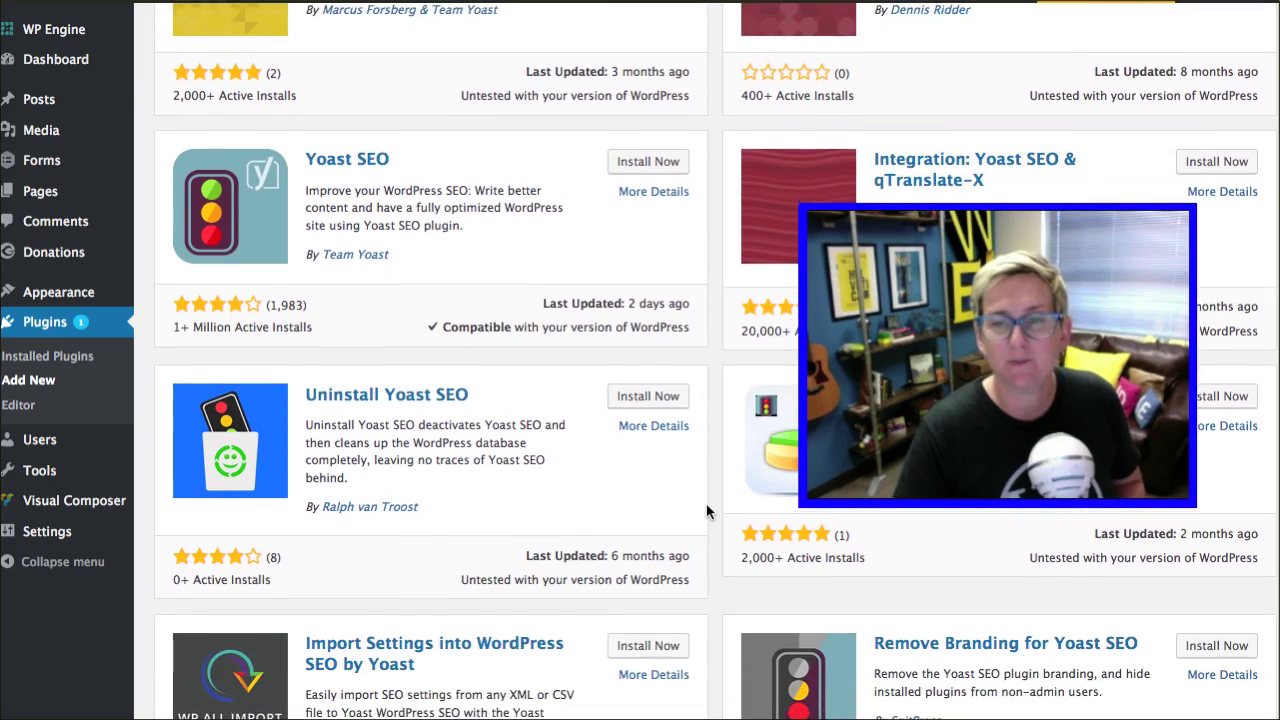
{"action": "scroll", "coordinate": [707, 503], "scroll_direction": "down", "scroll_amount": 5}
{"action": "scroll", "coordinate": [709, 506], "scroll_direction": "down", "scroll_amount": 3}
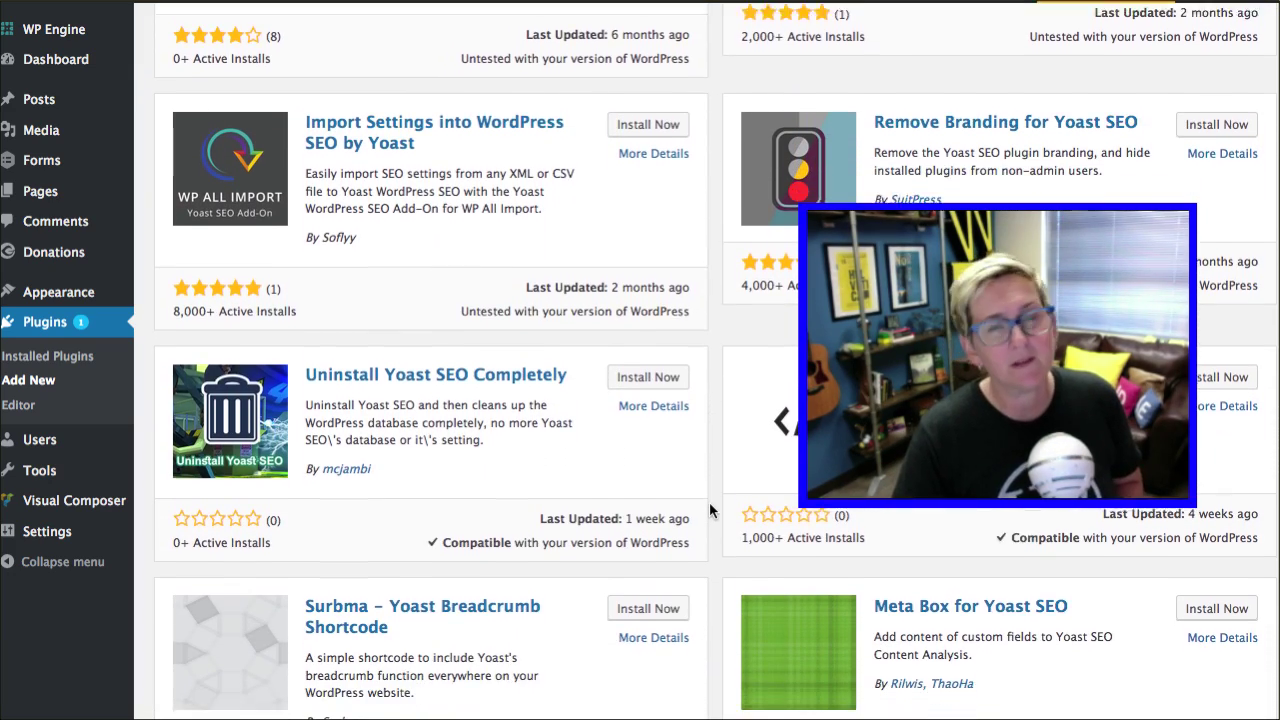
{"action": "scroll", "coordinate": [709, 502], "scroll_direction": "down", "scroll_amount": 1}
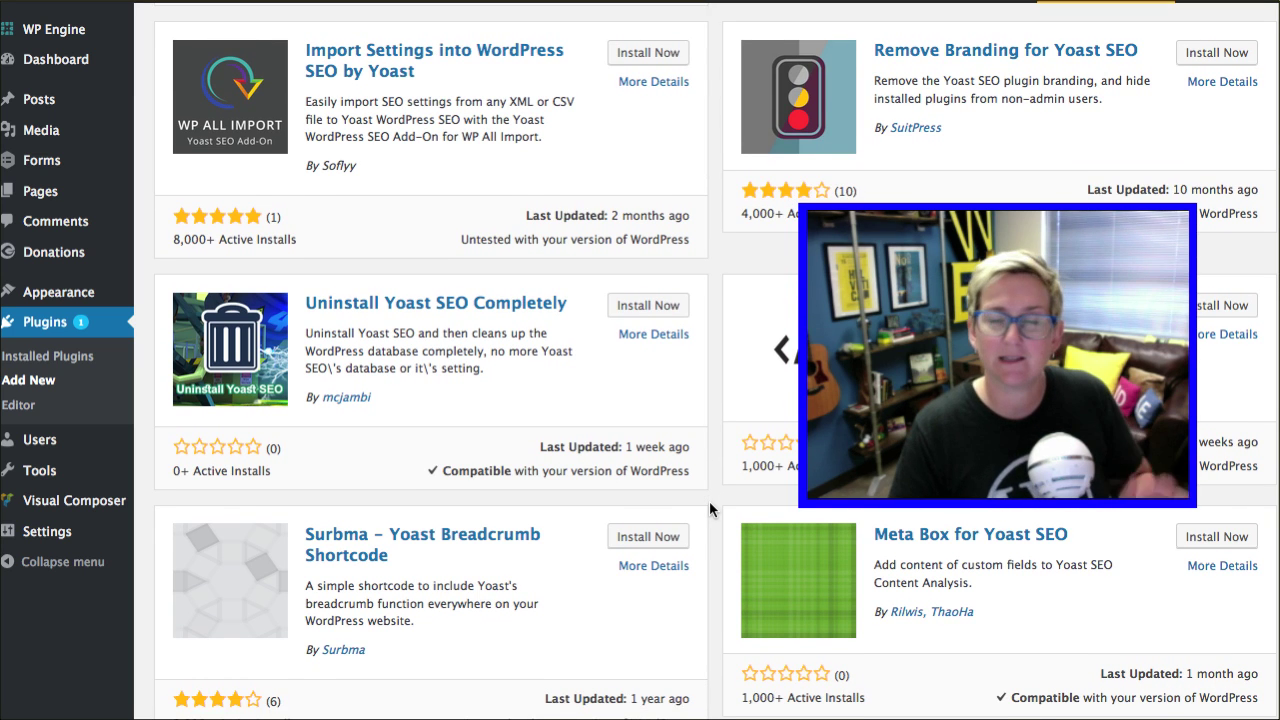
{"action": "scroll", "coordinate": [709, 501], "scroll_direction": "down", "scroll_amount": 2}
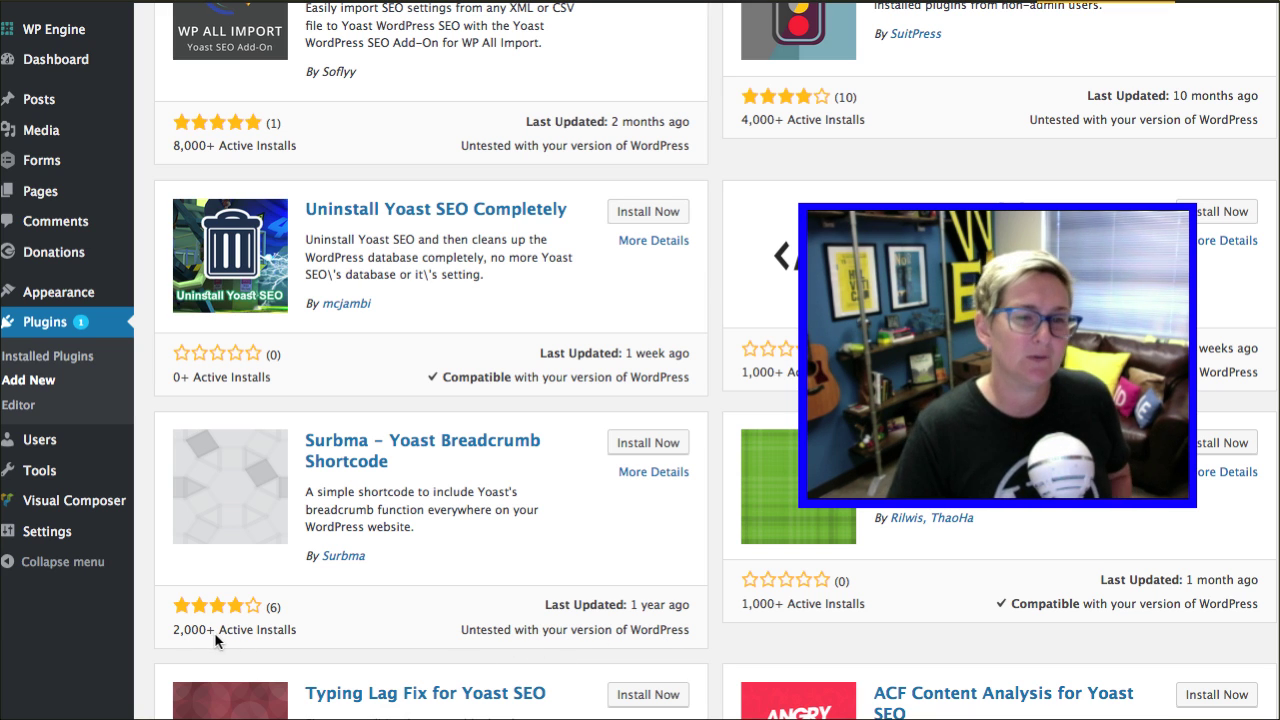
{"action": "scroll", "coordinate": [374, 608], "scroll_direction": "up", "scroll_amount": 10}
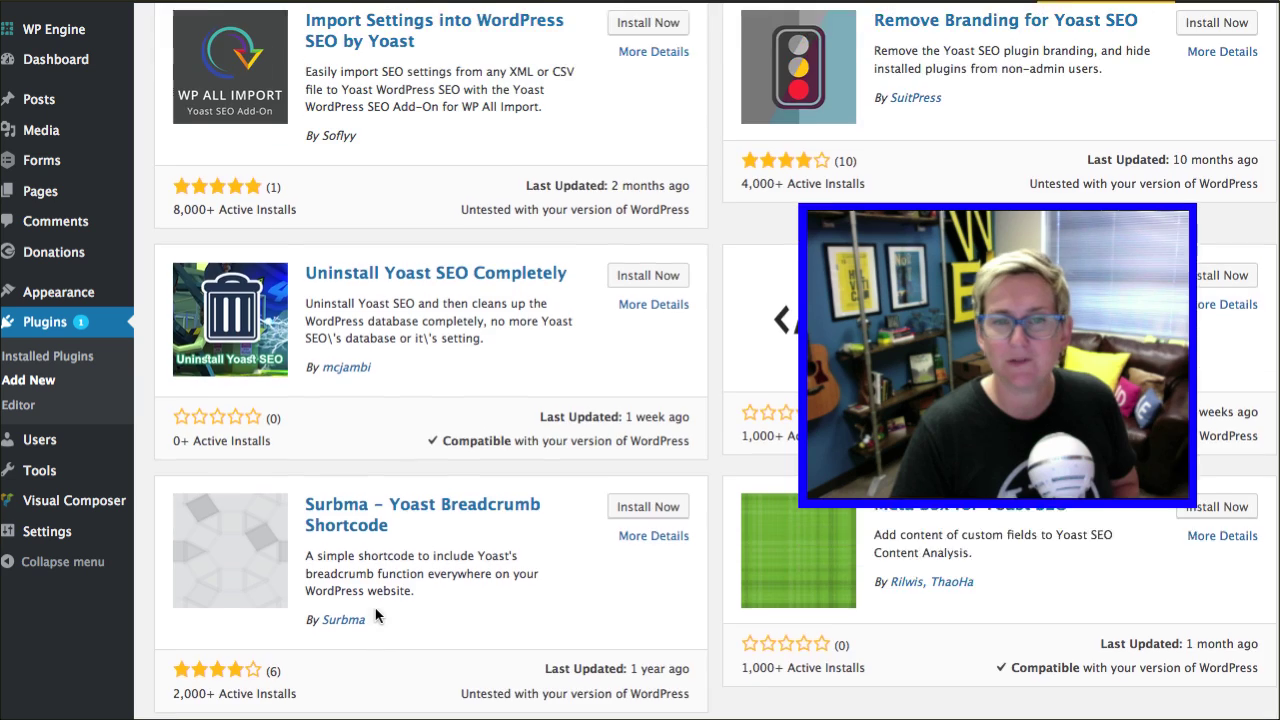
{"action": "scroll", "coordinate": [378, 612], "scroll_direction": "up", "scroll_amount": 4}
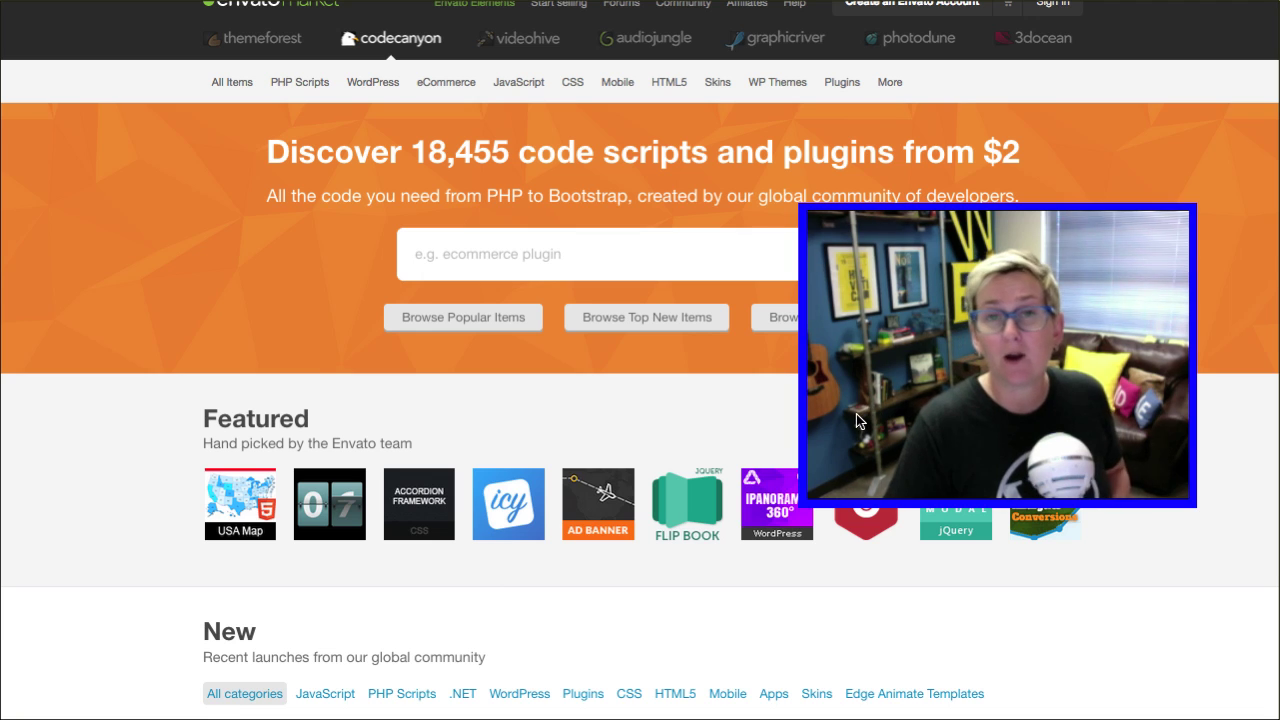
{"action": "scroll", "coordinate": [592, 428], "scroll_direction": "down", "scroll_amount": 6}
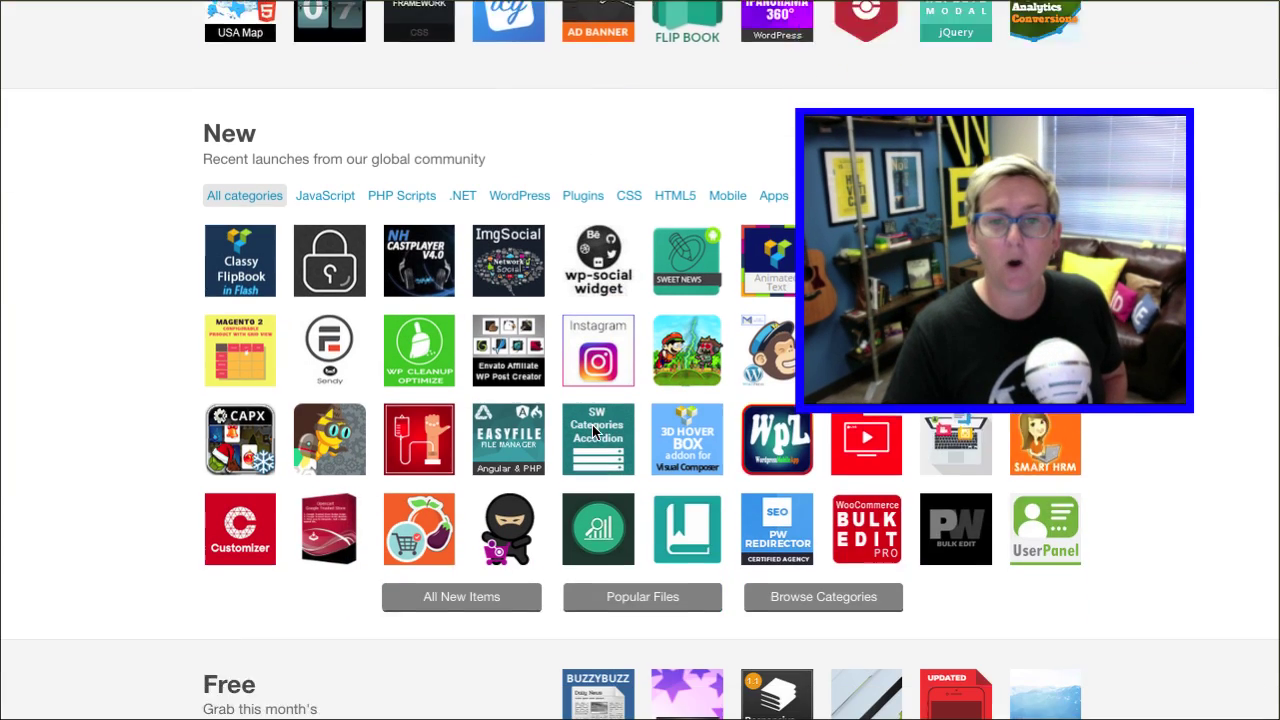
{"action": "scroll", "coordinate": [592, 428], "scroll_direction": "up", "scroll_amount": 2}
{"action": "scroll", "coordinate": [593, 430], "scroll_direction": "up", "scroll_amount": 5}
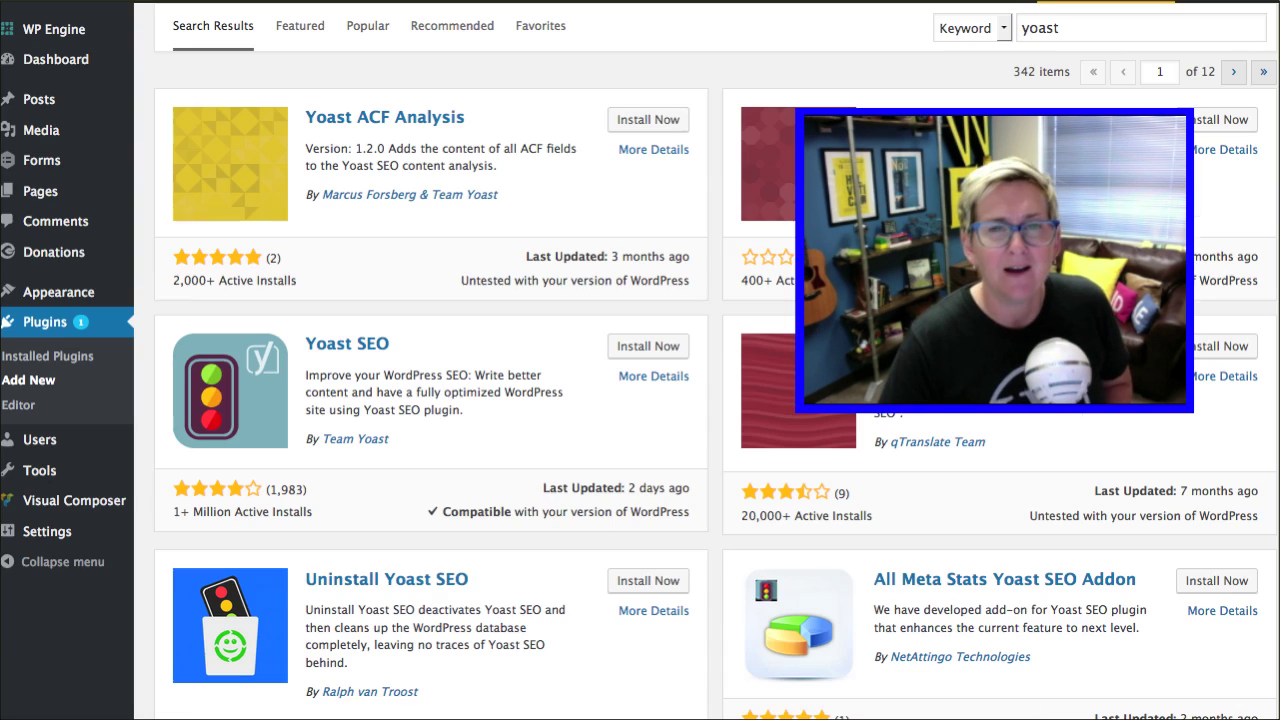
Return to the Installed Plugins list from the sidebar
{"action": "left_click", "coordinate": [40, 360]}
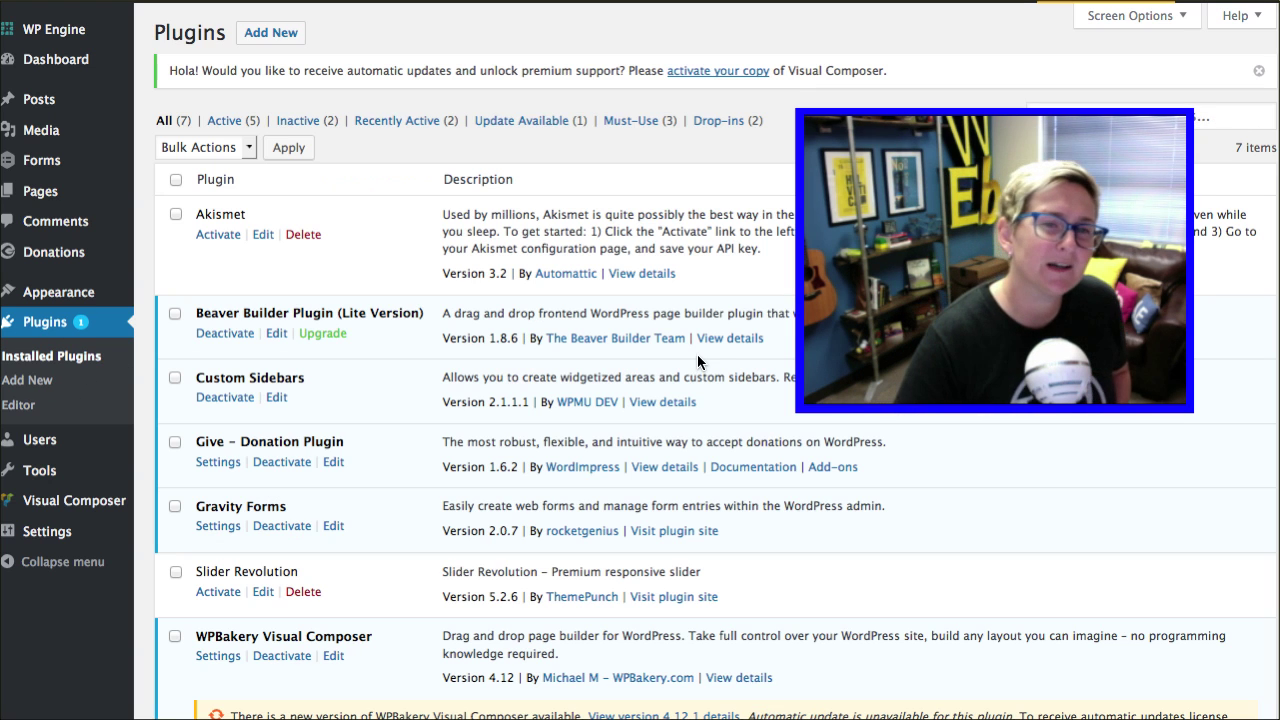